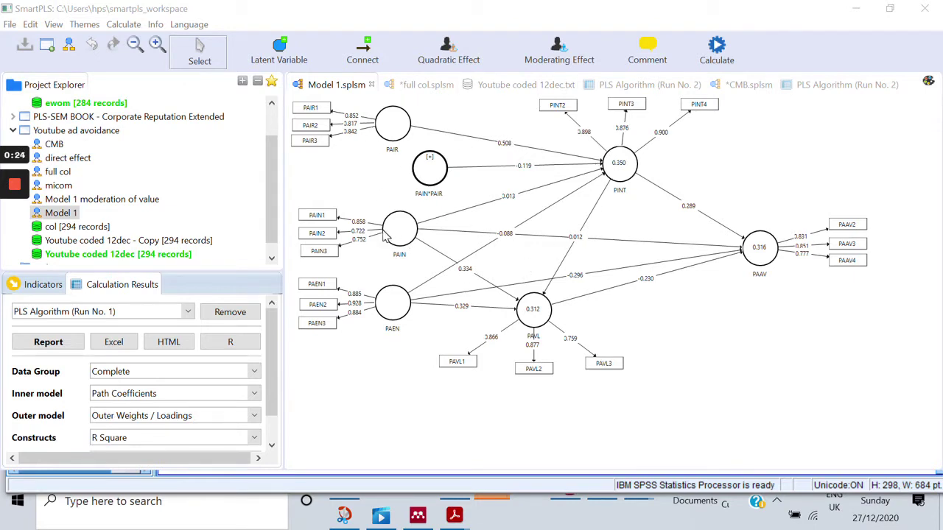
Generate data groups for the Youtube coded 12dec dataset with the name prefix "Youtube watch" and Youtubewatch2 as group column 0
double_click(142, 256)
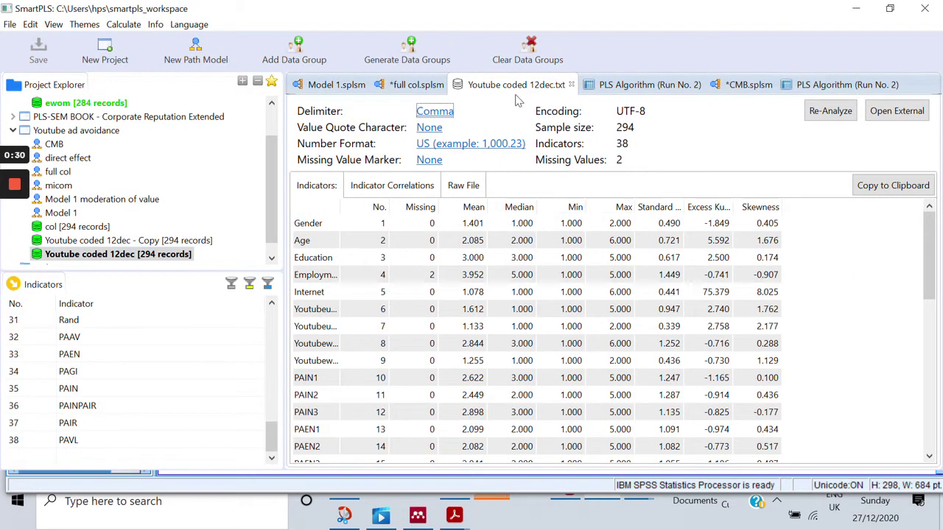
left_click(410, 54)
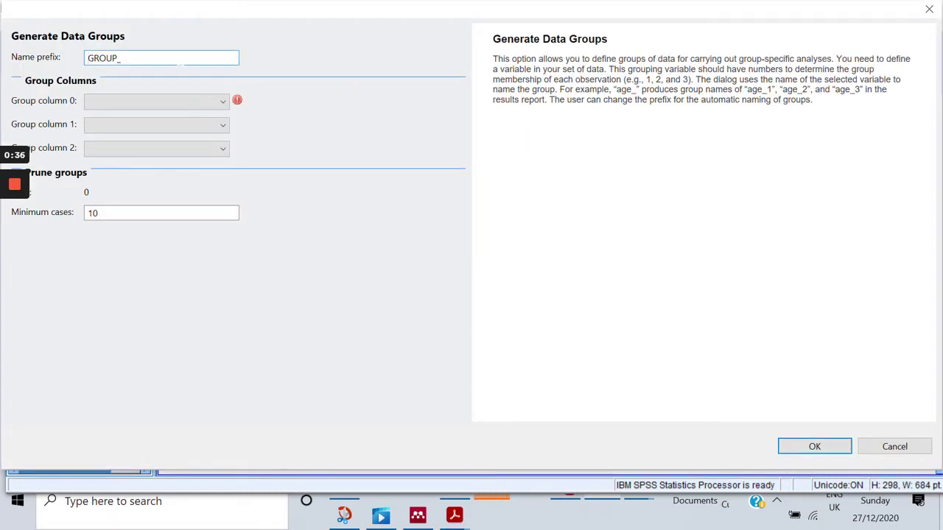
double_click(169, 58)
type("You")
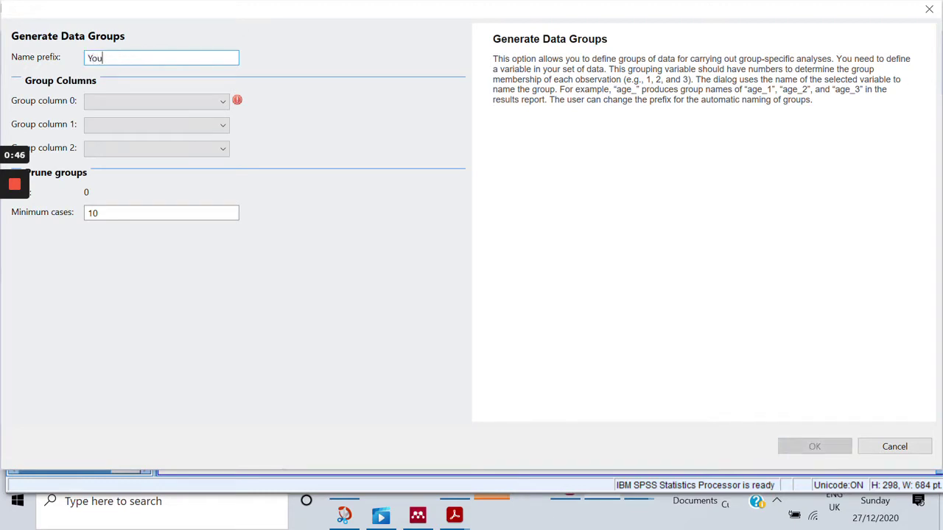
type("tube watch")
left_click(268, 84)
left_click(225, 107)
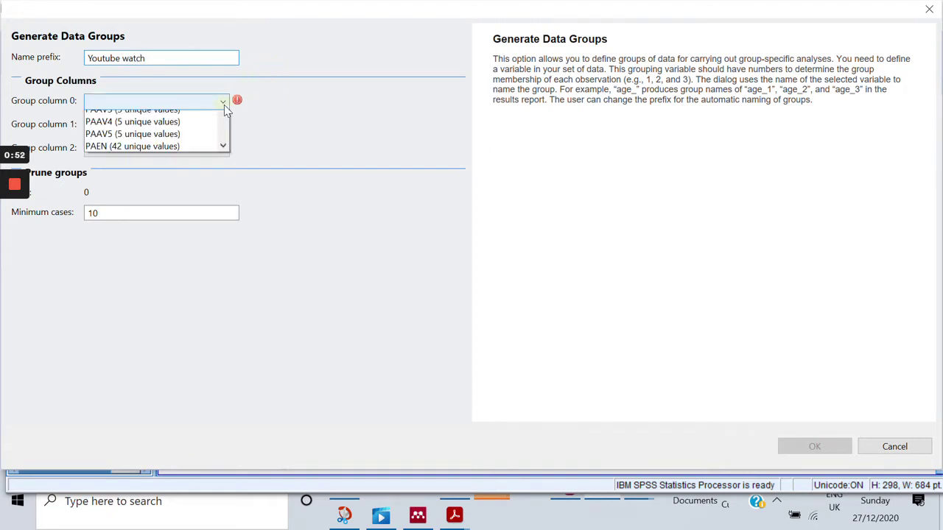
left_click_drag(224, 128, 224, 231)
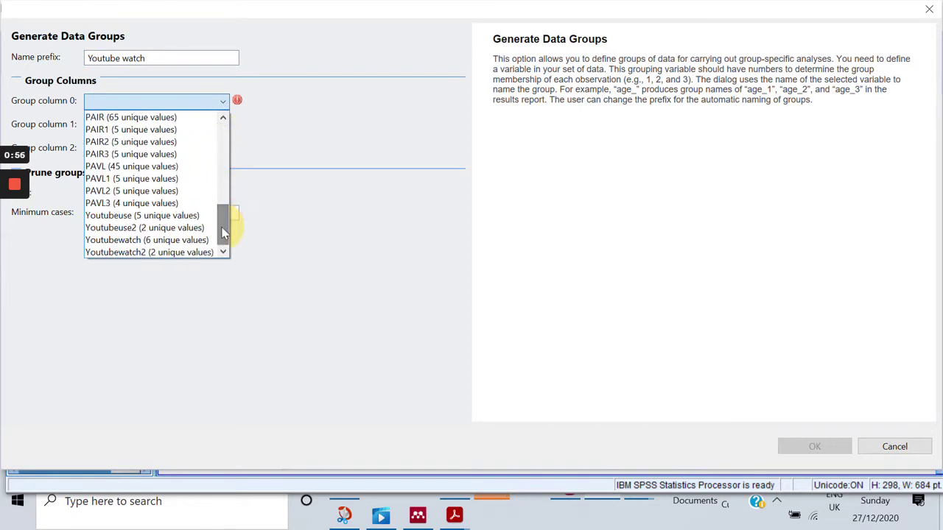
left_click(178, 254)
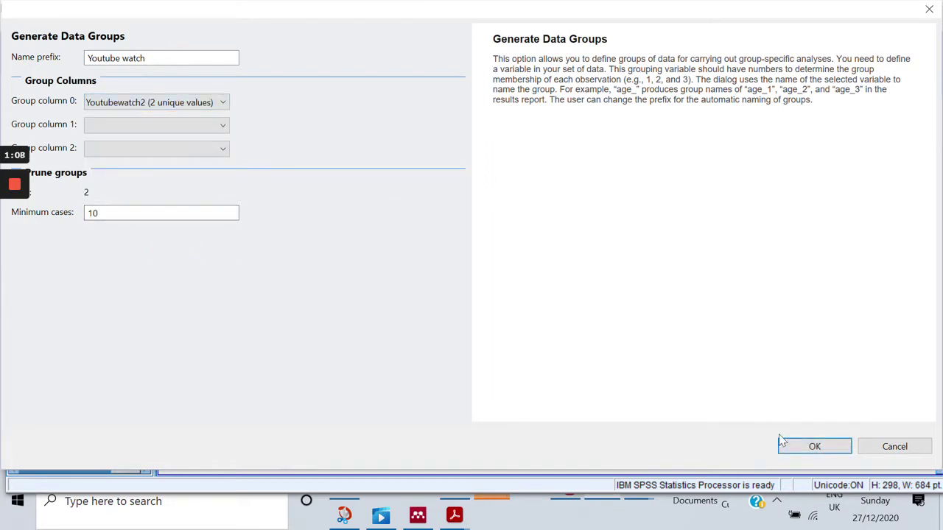
left_click(796, 448)
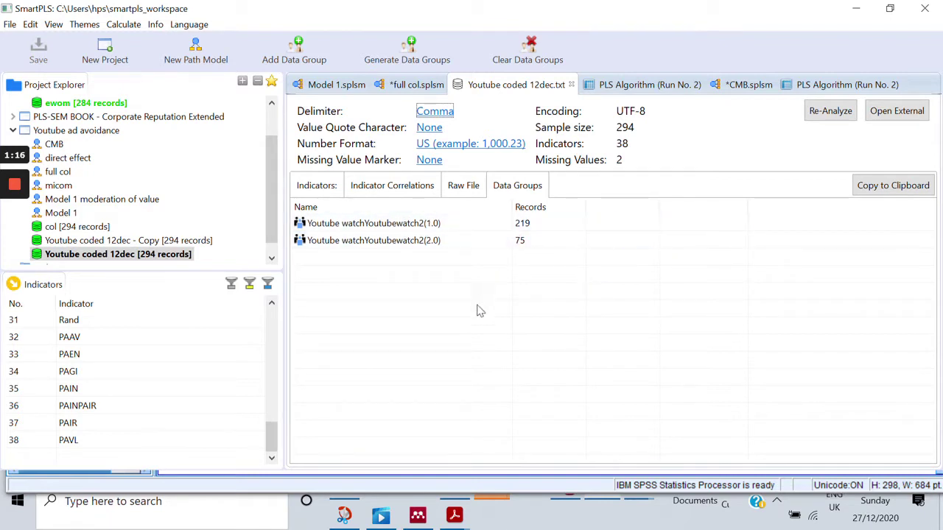
Rename the data group for Youtubewatch2 equal to 1.0 as "frequesnt users"
mouse_move(641, 223)
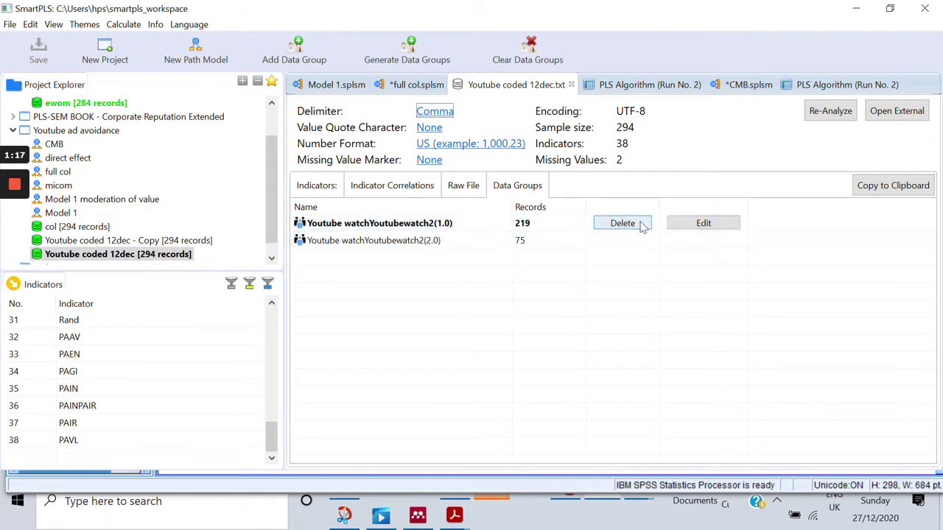
left_click(705, 233)
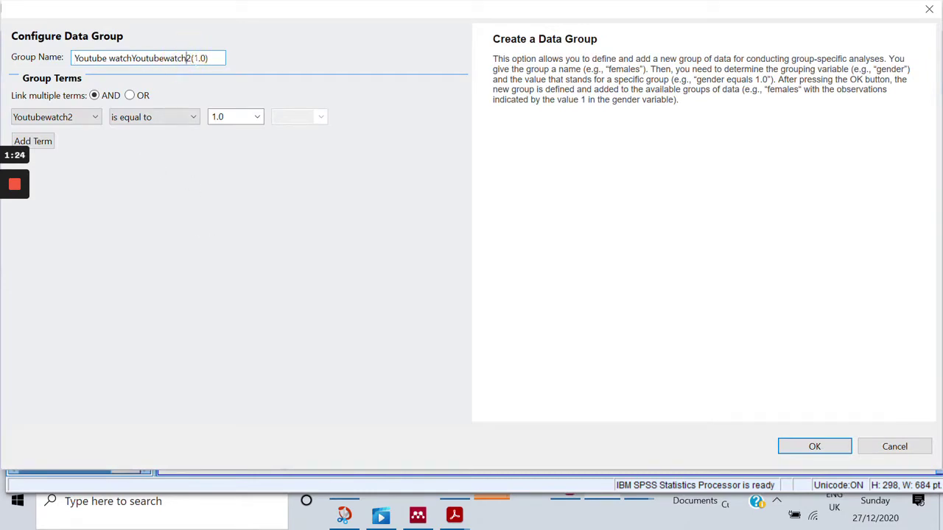
left_click(211, 57)
key("BackSpace")
key("BackSpace")
key("BackSpace")
key("BackSpace")
key("BackSpace")
key("BackSpace")
key("BackSpace")
key("BackSpace")
key("BackSpace")
key("BackSpace")
key("BackSpace")
key("BackSpace")
key("BackSpace")
key("BackSpace")
key("BackSpace")
key("BackSpace")
key("BackSpace")
key("BackSpace")
key("BackSpace")
key("BackSpace")
key("BackSpace")
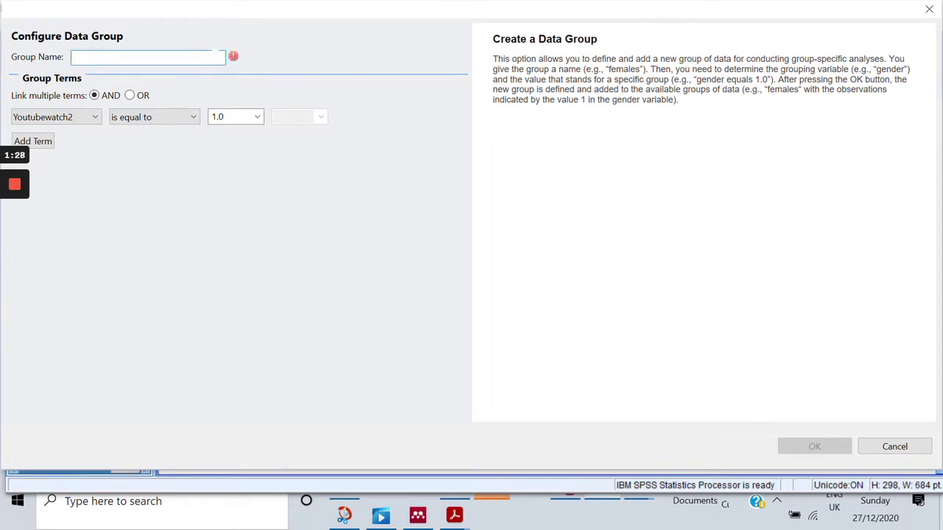
type("frequesnt users")
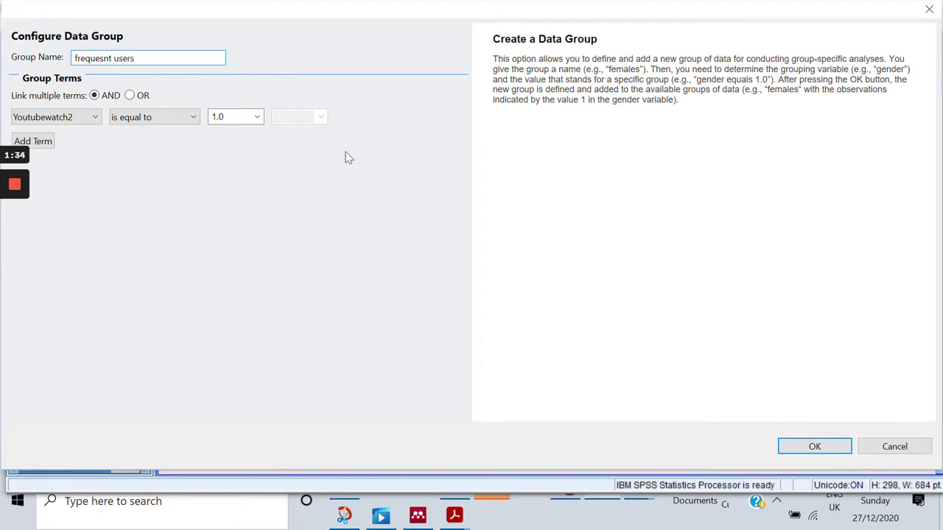
left_click(798, 448)
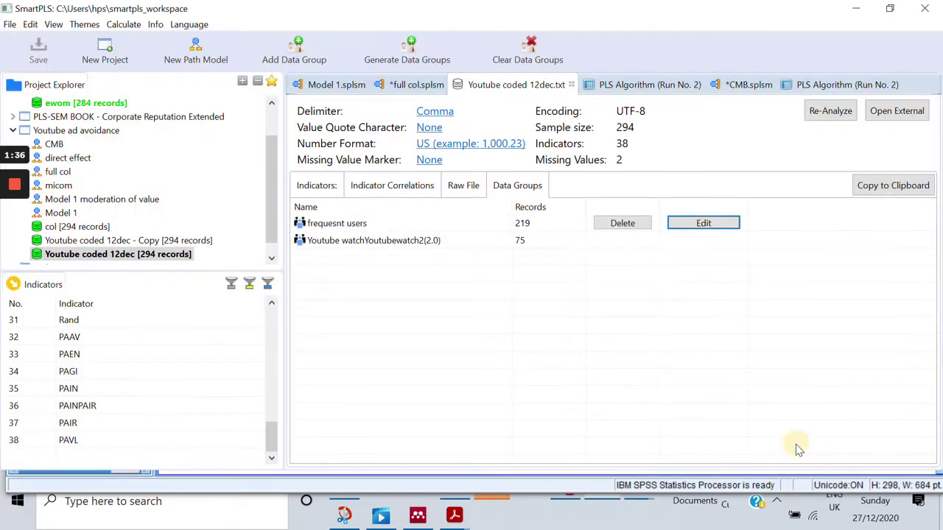
Rename the data group for Youtubewatch2 equal to 2.0 as "infrequent users"
left_click(700, 241)
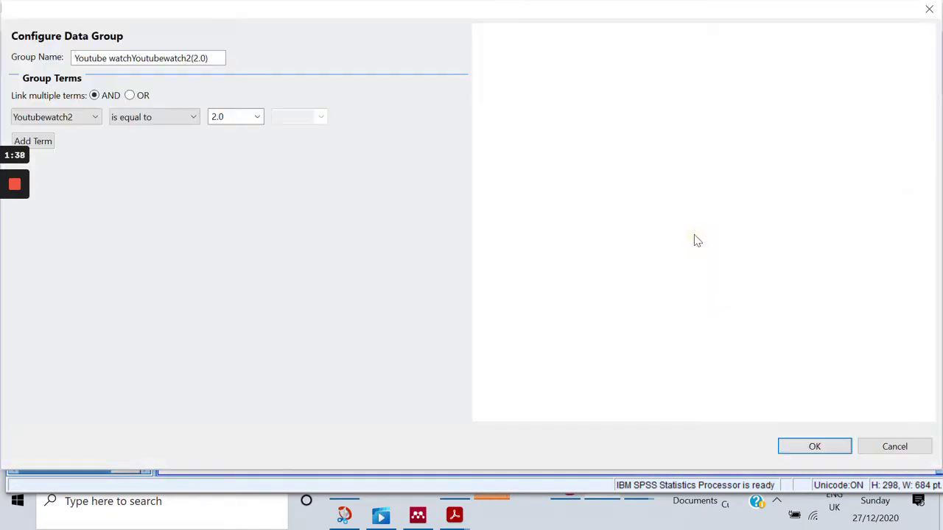
double_click(172, 58)
key("BackSpace")
key("BackSpace")
key("BackSpace")
key("BackSpace")
key("BackSpace")
key("BackSpace")
key("BackSpace")
key("BackSpace")
key("BackSpace")
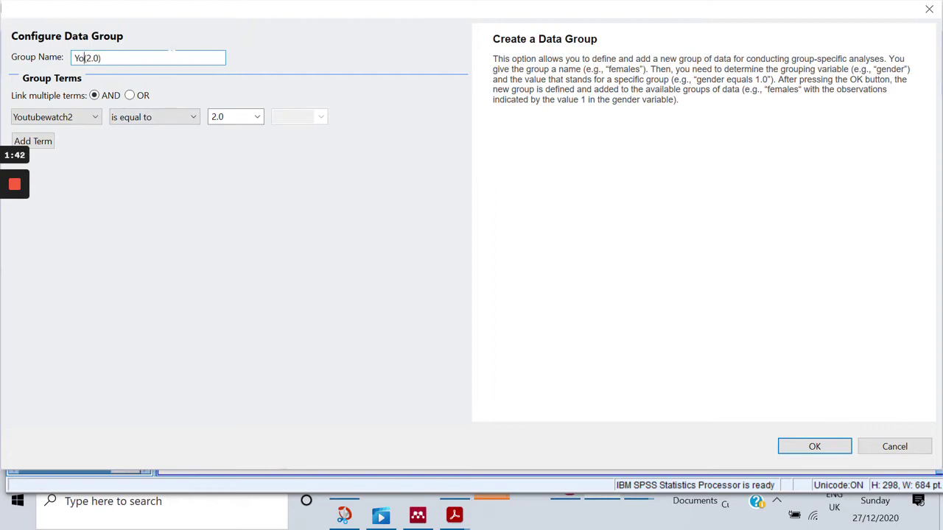
key("Delete")
key("Delete")
key("Delete")
key("Delete")
key("Delete")
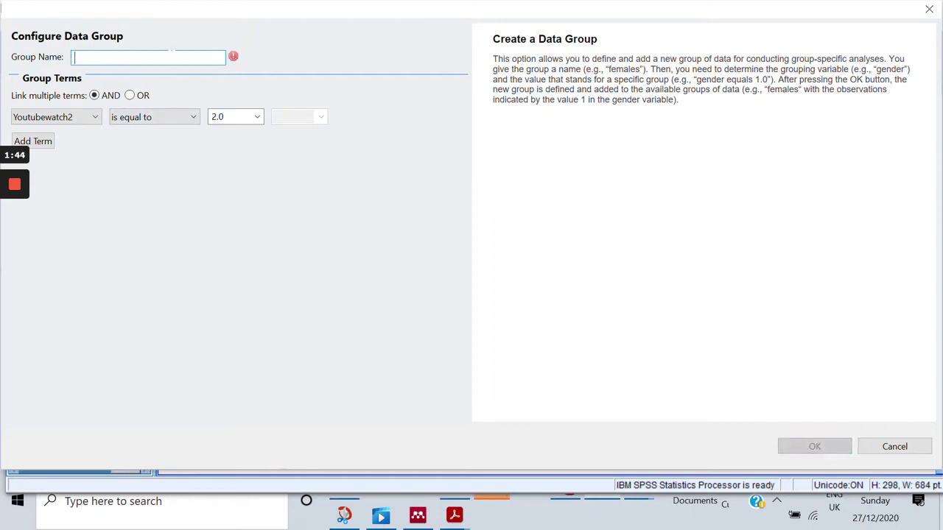
type("infreq")
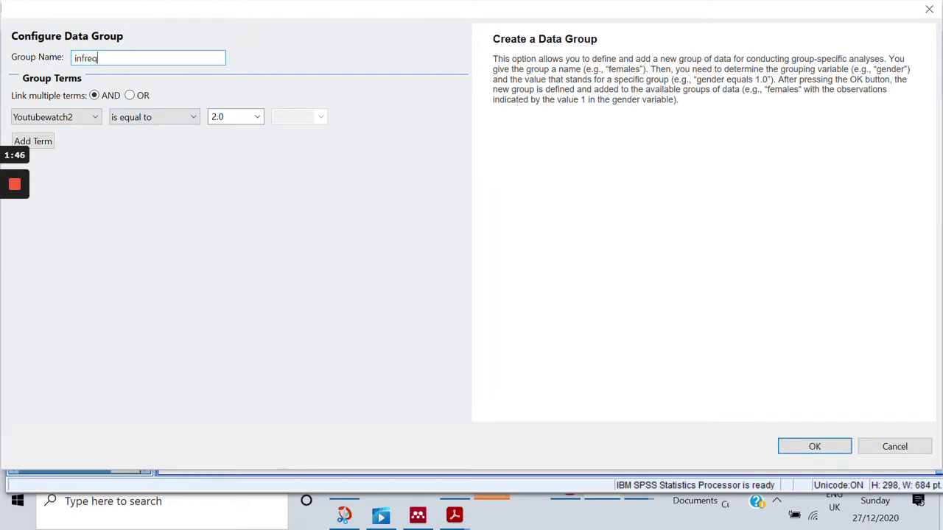
type("uent users")
left_click(827, 448)
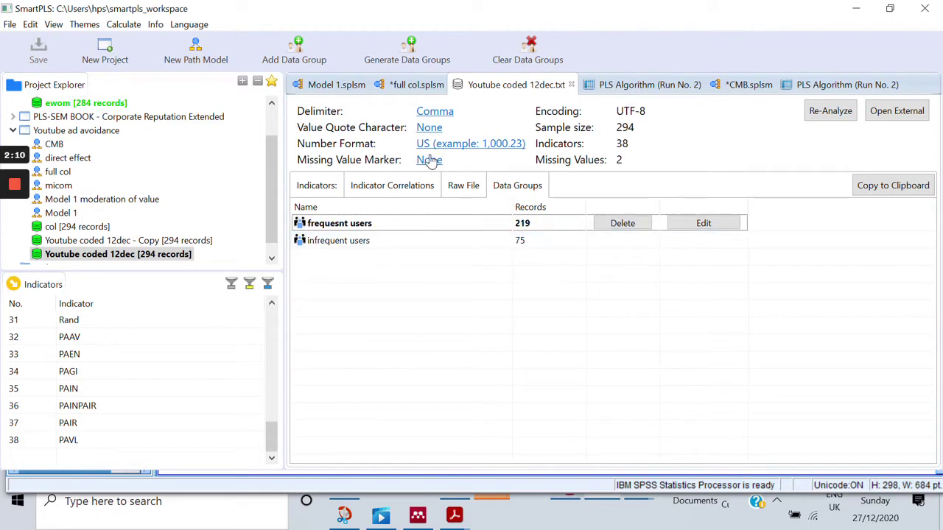
Run a Permutation analysis on Model 1 with frequesnt users as Group A and infrequent users as Group B
left_click(326, 85)
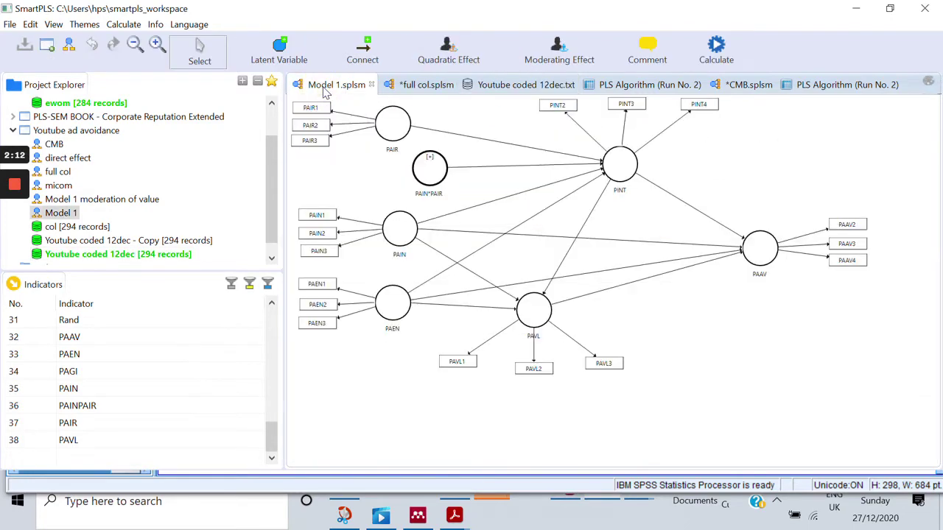
left_click(723, 59)
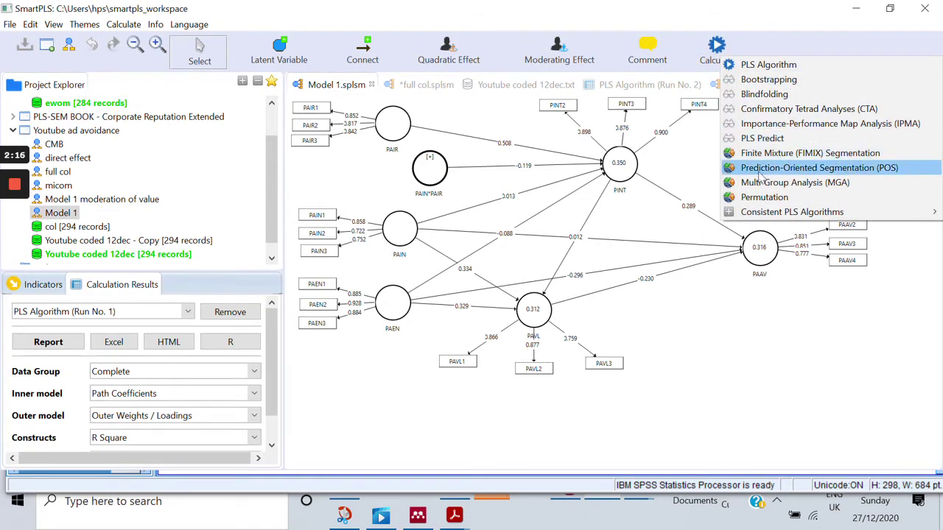
left_click(770, 200)
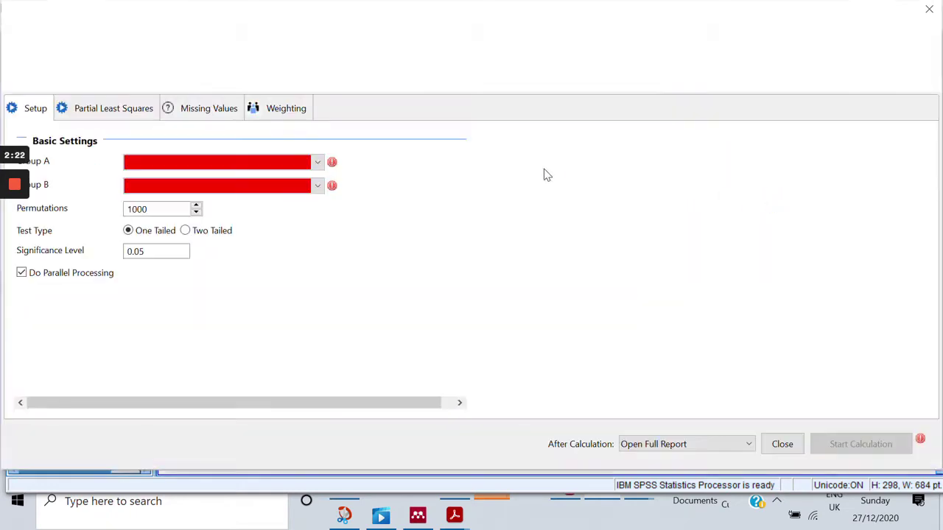
left_click(318, 165)
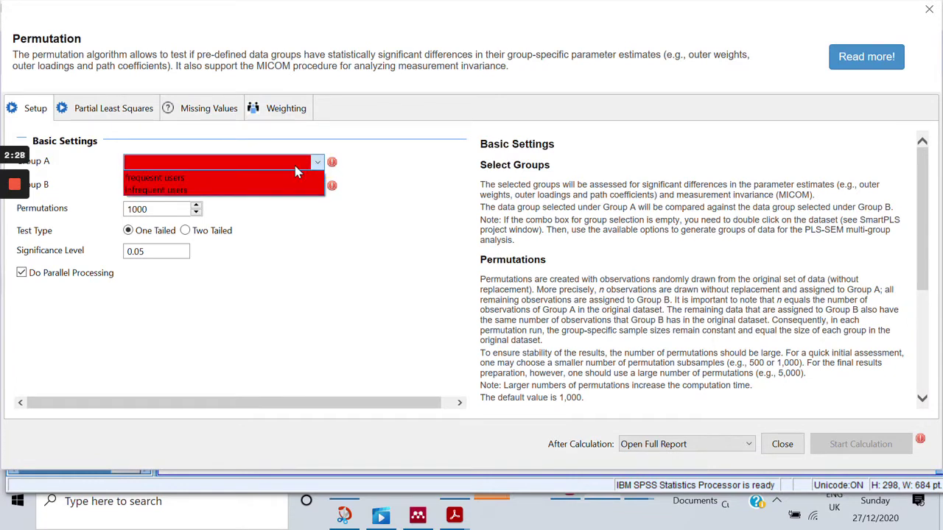
left_click(295, 179)
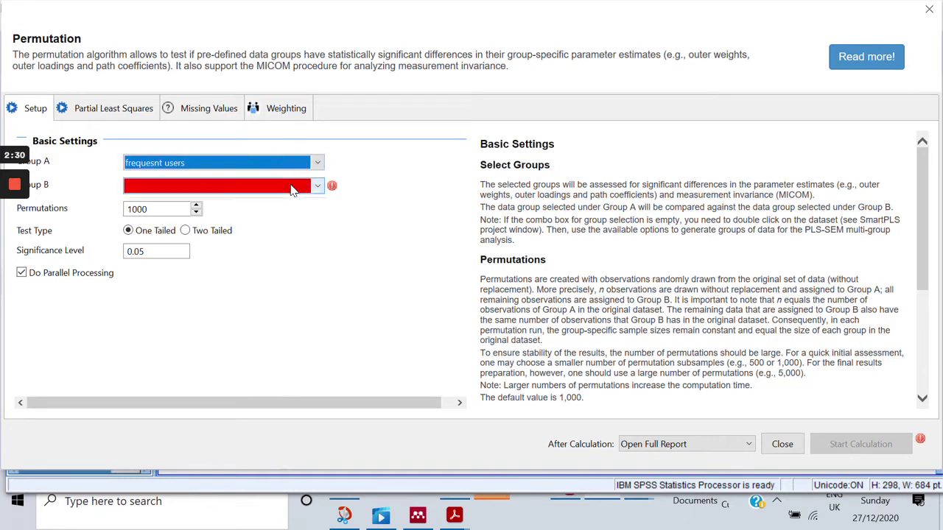
left_click(290, 186)
left_click(280, 215)
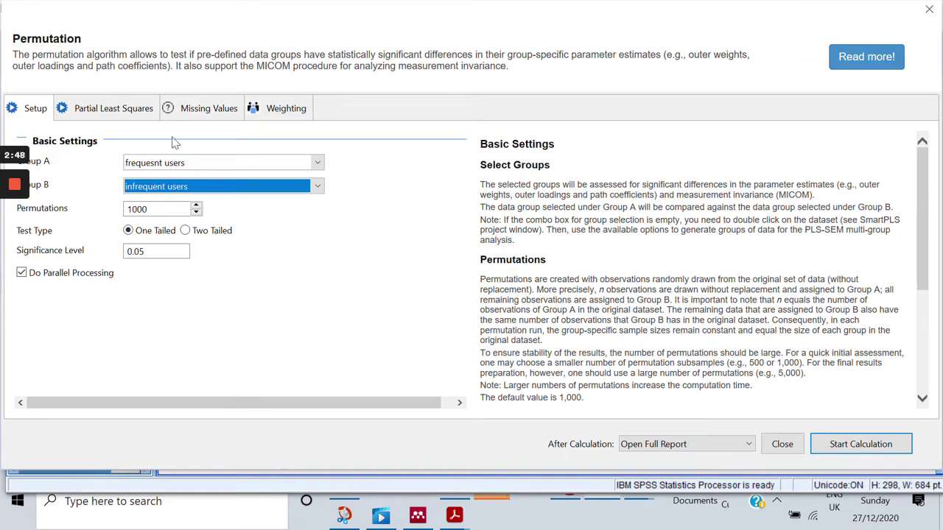
left_click(116, 109)
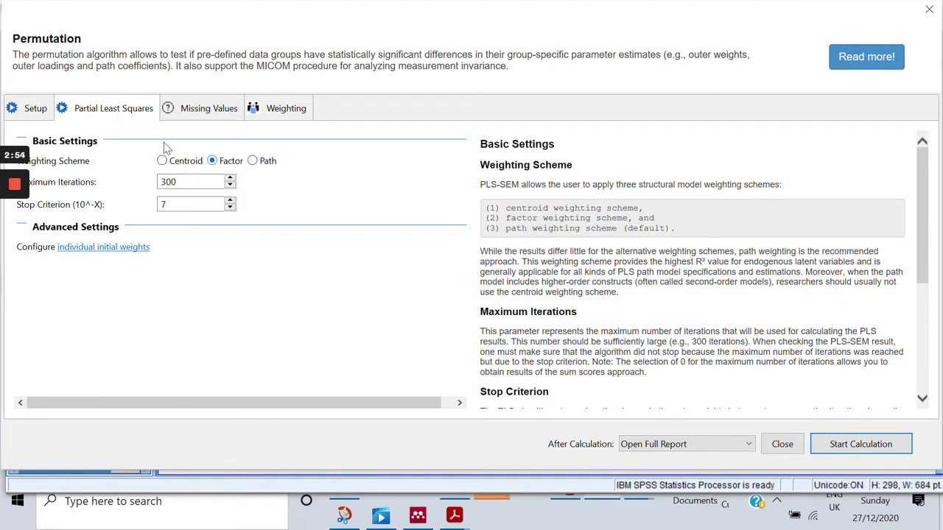
left_click(29, 109)
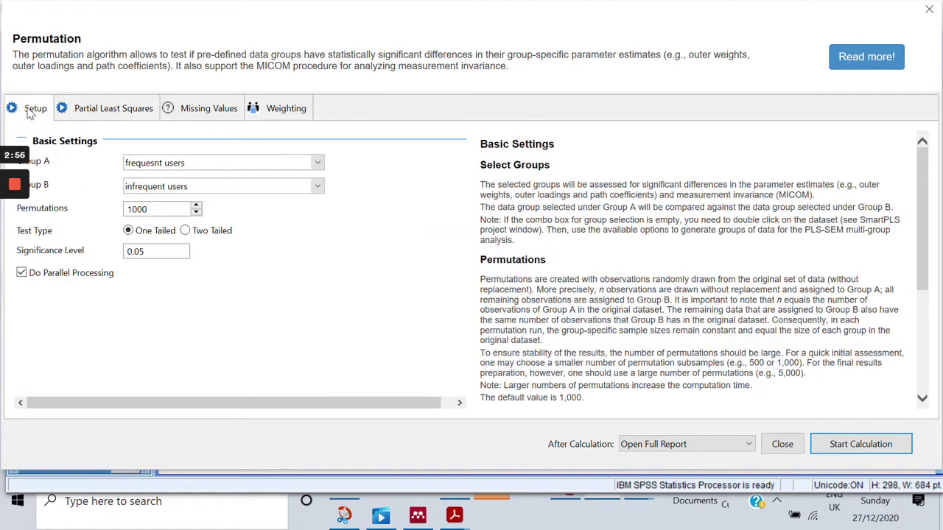
left_click(844, 447)
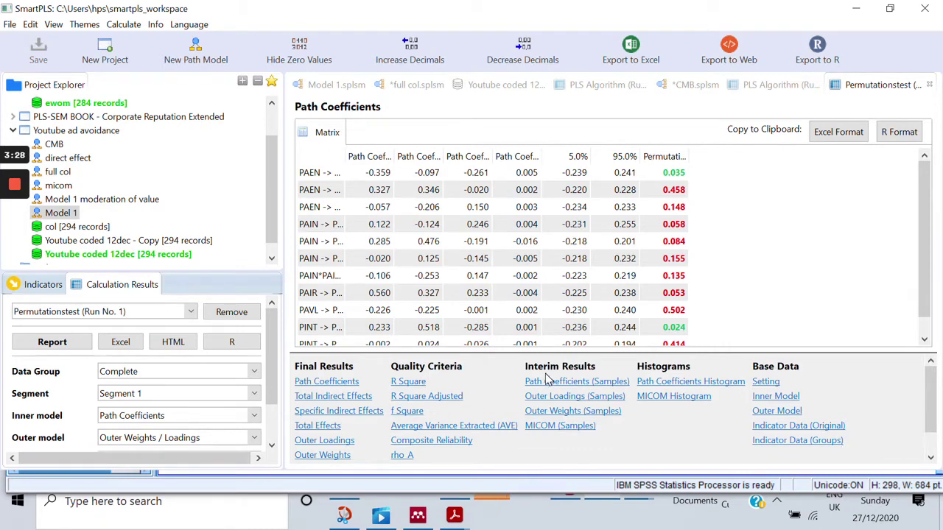
Show the MICOM results under Quality Criteria in the permutation report
left_click(930, 458)
left_click(931, 458)
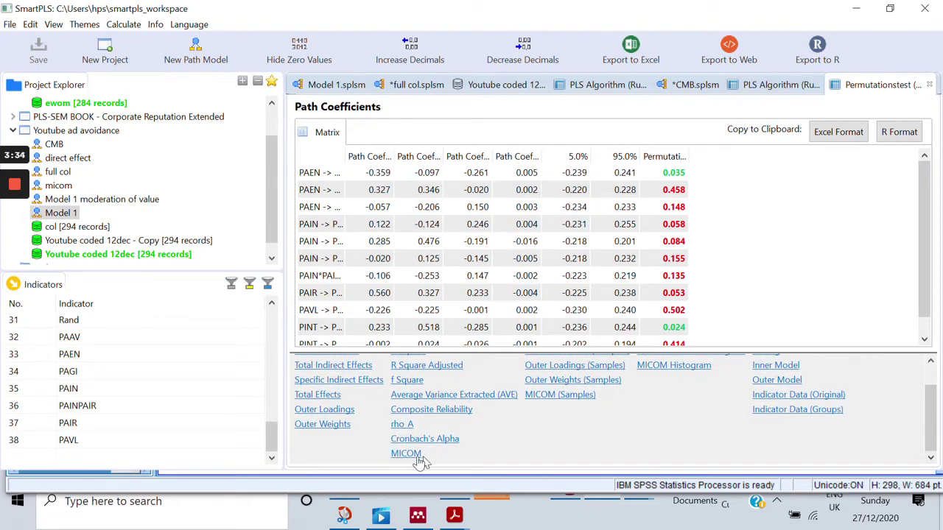
mouse_move(932, 410)
left_mouse_down()
mouse_move(926, 384)
mouse_move(928, 400)
left_mouse_up()
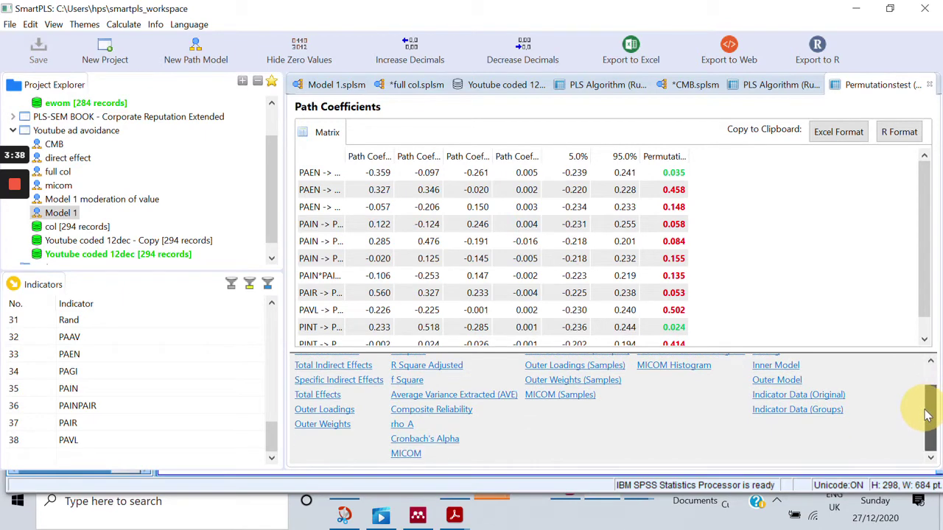
left_click(408, 455)
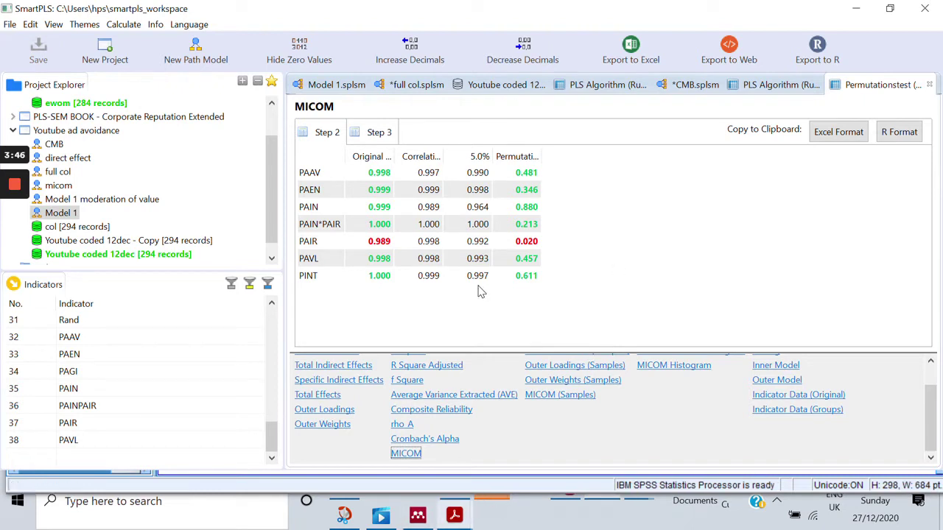
Consult the MICOM procedure steps in "A Primer on PLS (1).pdf" in Acrobat Reader and return to SmartPLS
right_click(454, 517)
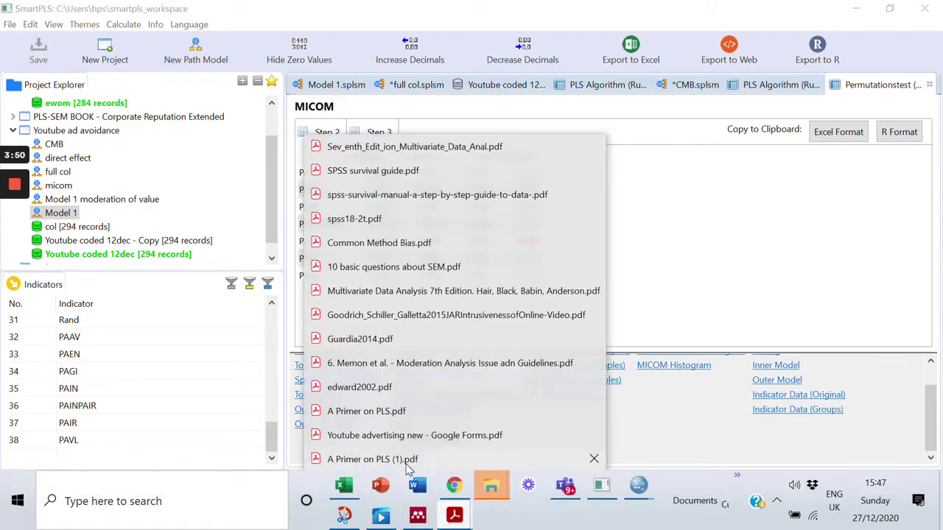
left_click(405, 464)
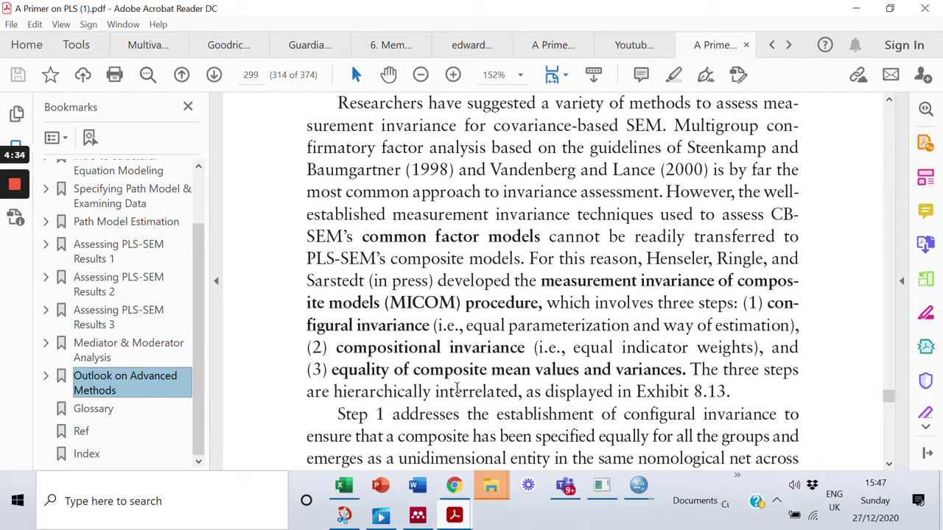
left_click(602, 494)
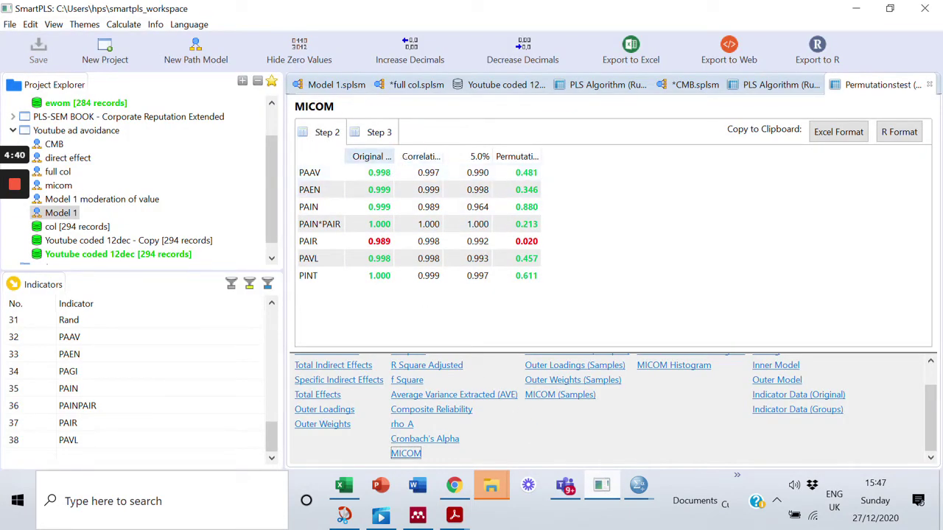
Widen the Original Correlation and Permutation p-Values columns of MICOM Step 2 to examine them, and show the Step 3 results
left_click_drag(393, 156, 458, 150)
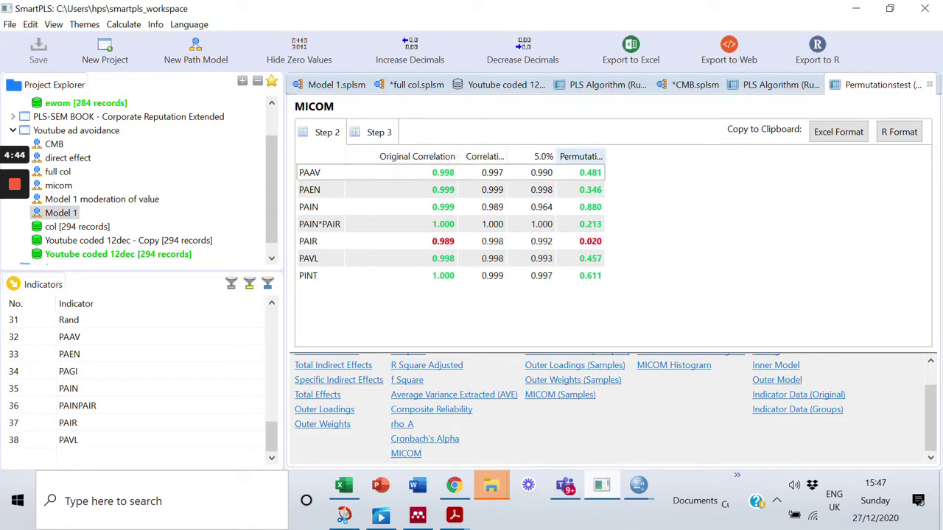
left_click_drag(604, 156, 671, 151)
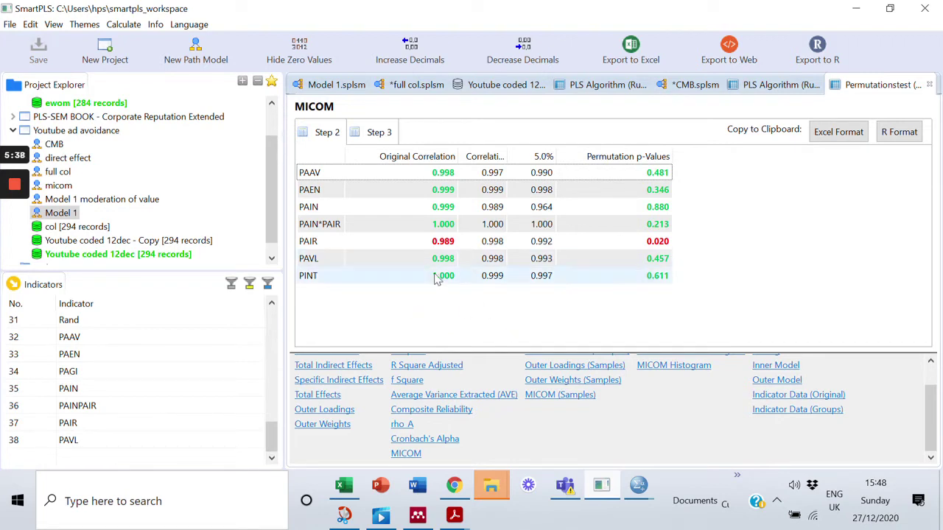
left_click(379, 132)
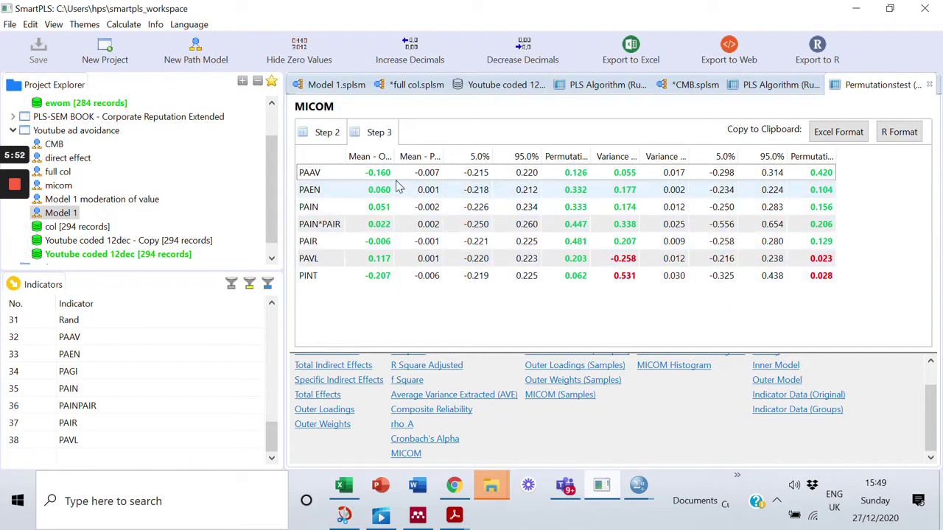
Widen the Mean - Original Difference and first Permutation p-Values columns of MICOM Step 3 to examine the group differences
left_click_drag(396, 156, 462, 154)
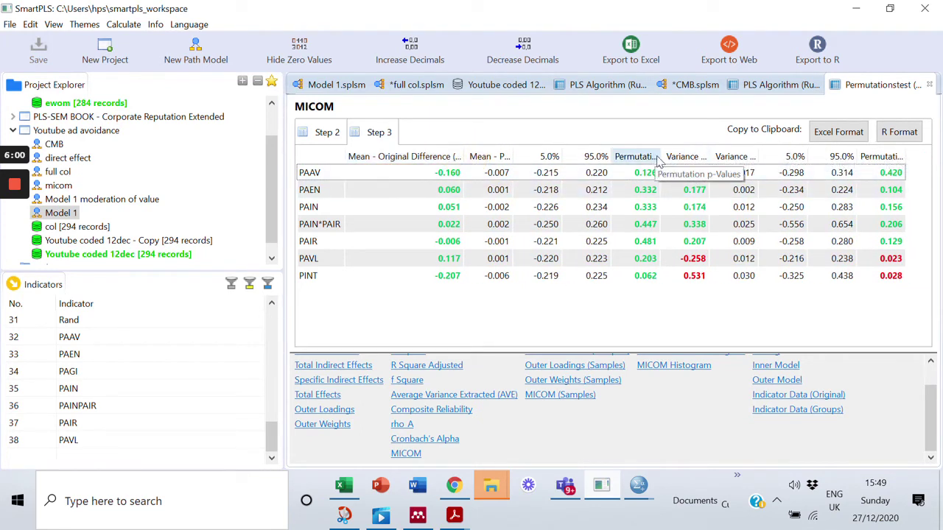
left_click_drag(661, 156, 683, 154)
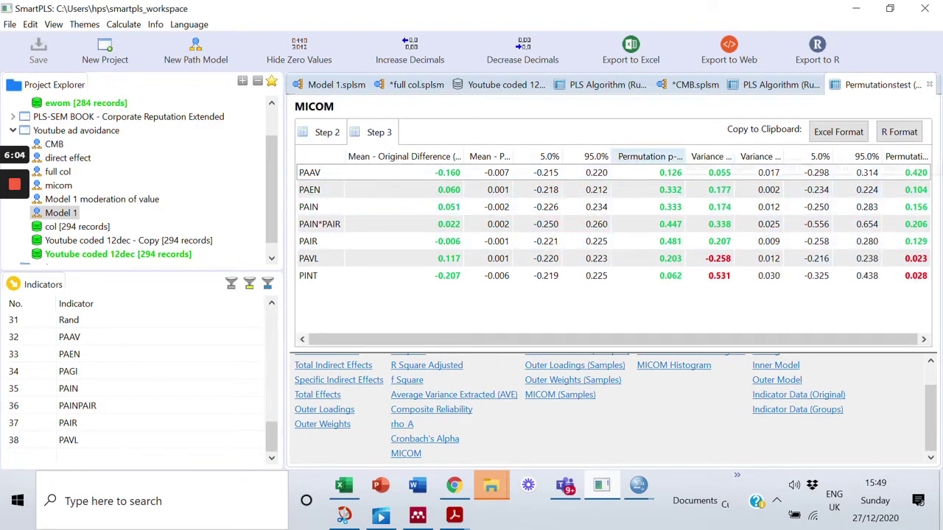
left_click_drag(694, 156, 668, 159)
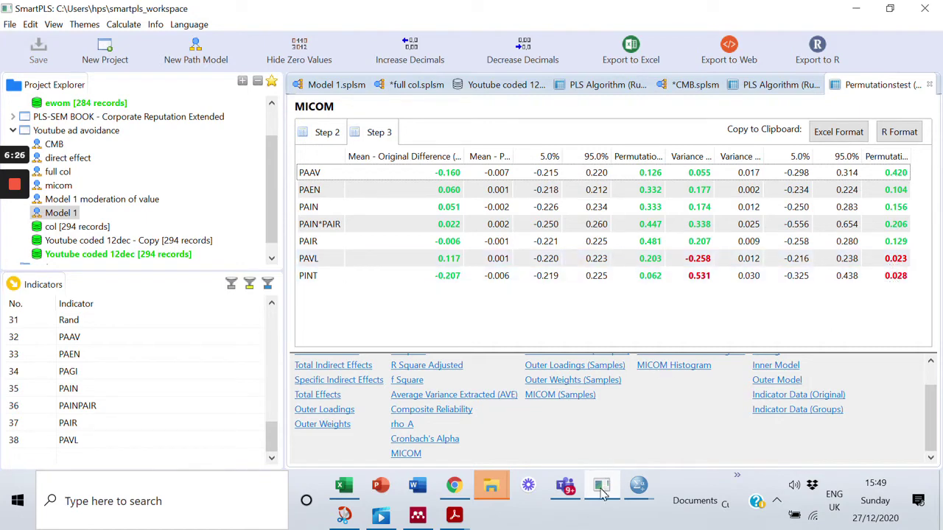
mouse_move(447, 517)
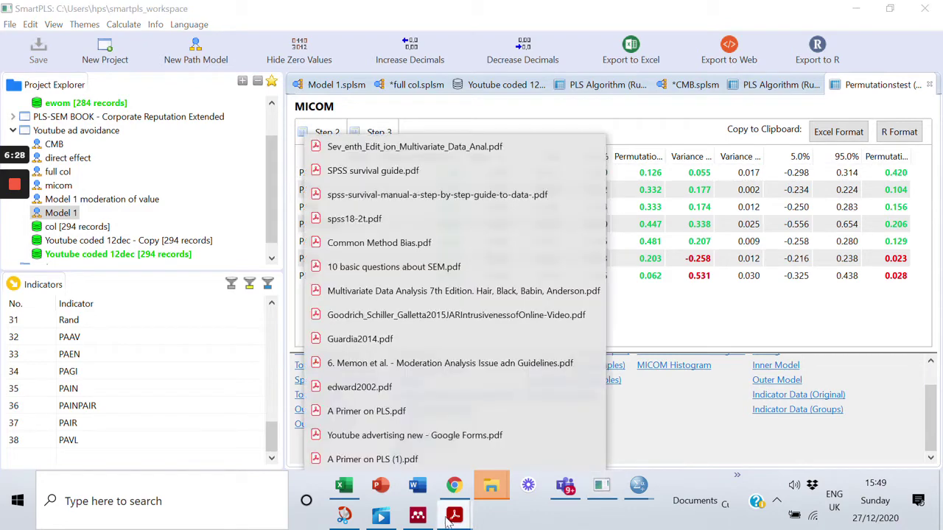
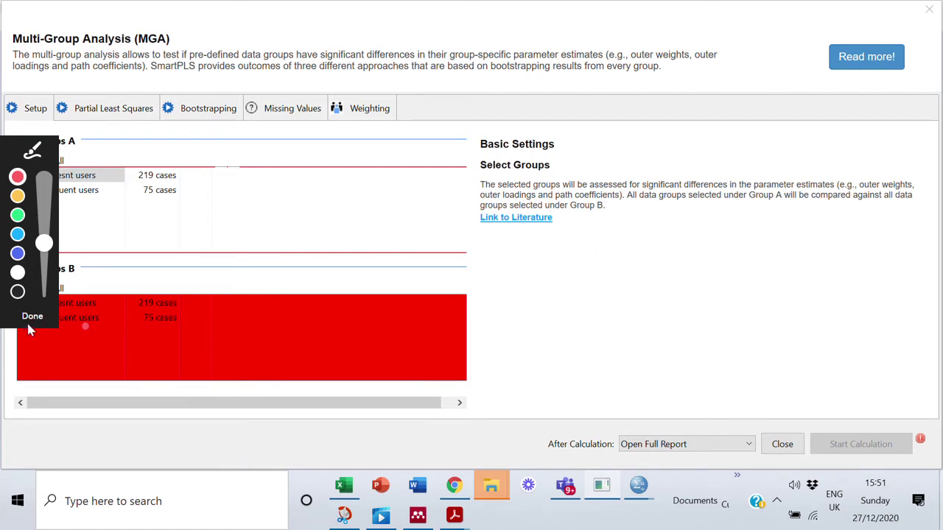
left_click(31, 316)
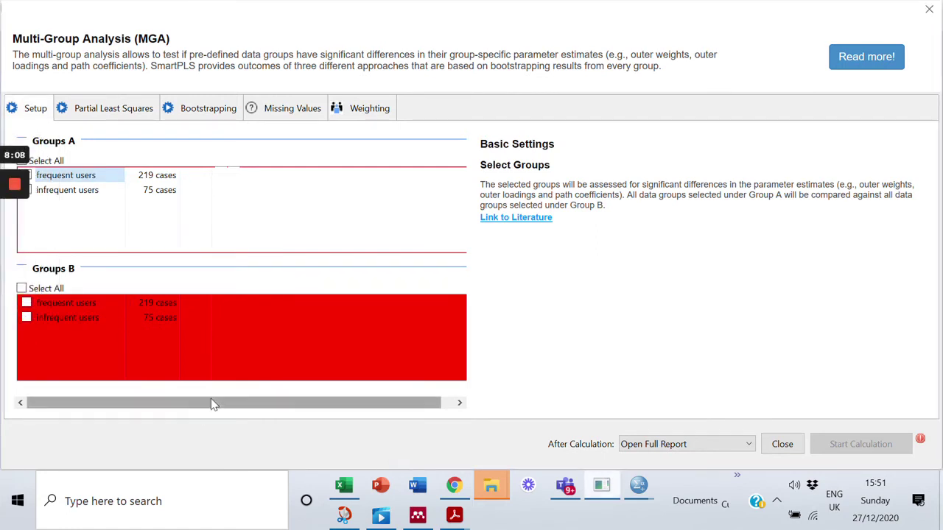
mouse_move(29, 313)
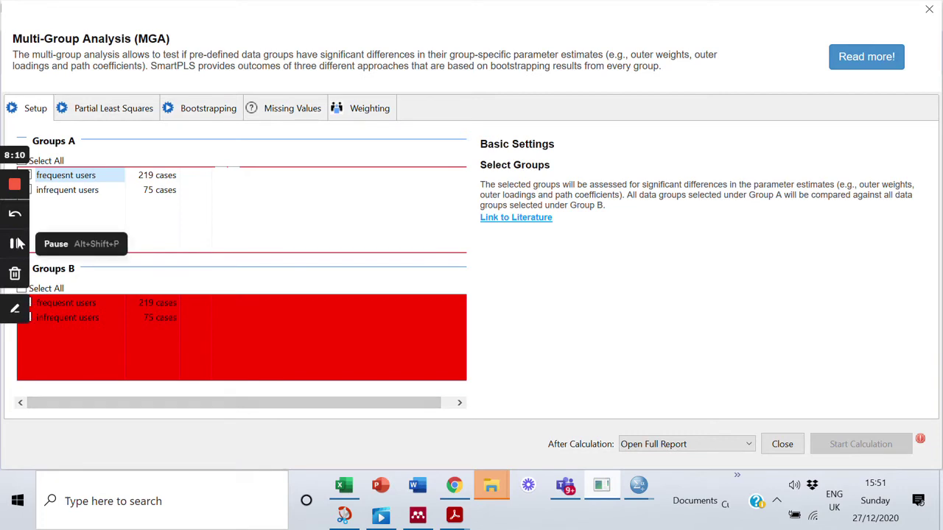
left_click(16, 313)
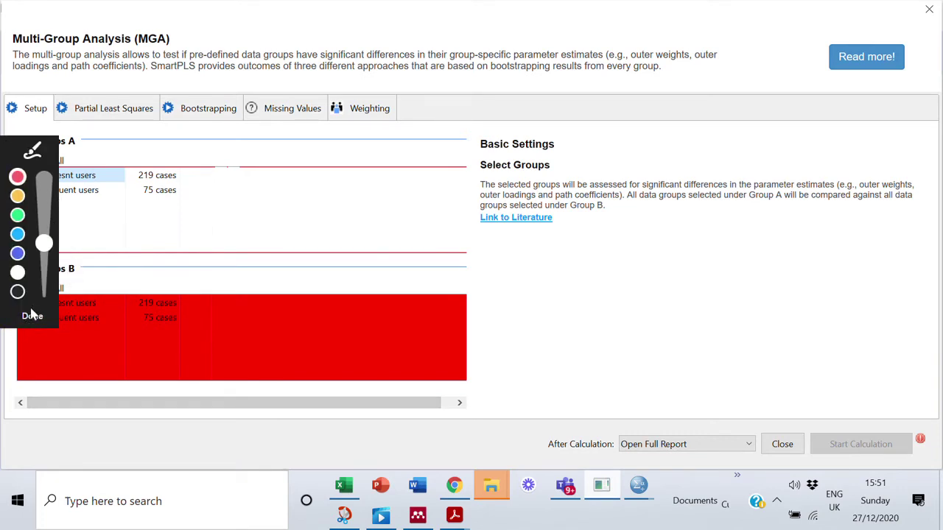
left_click(33, 316)
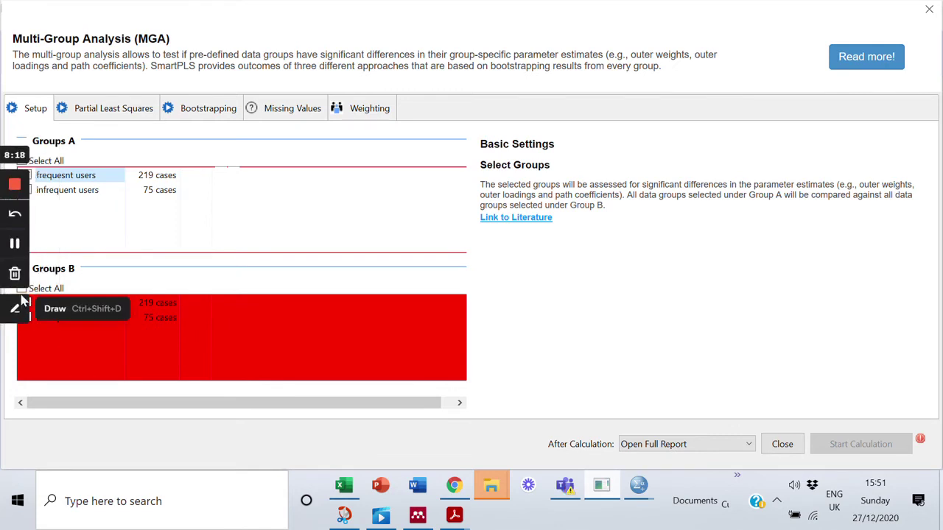
left_click(15, 247)
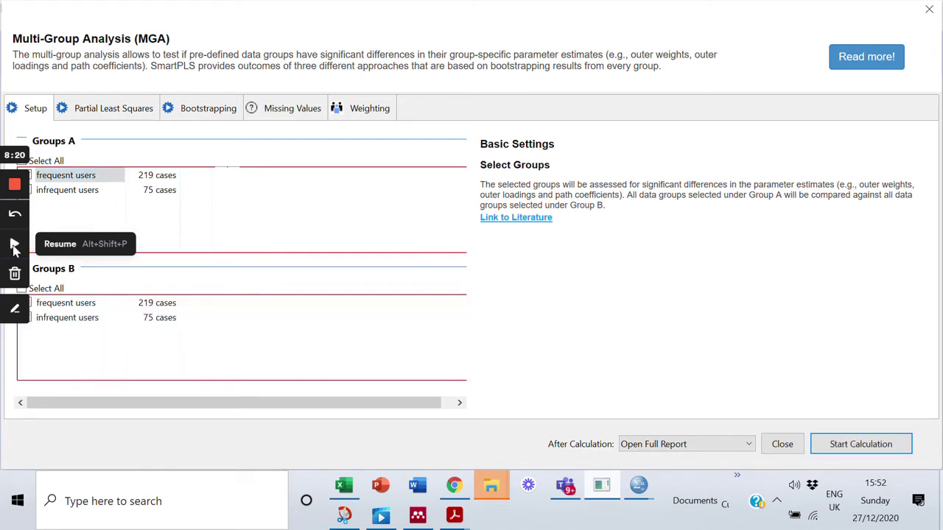
left_click(15, 247)
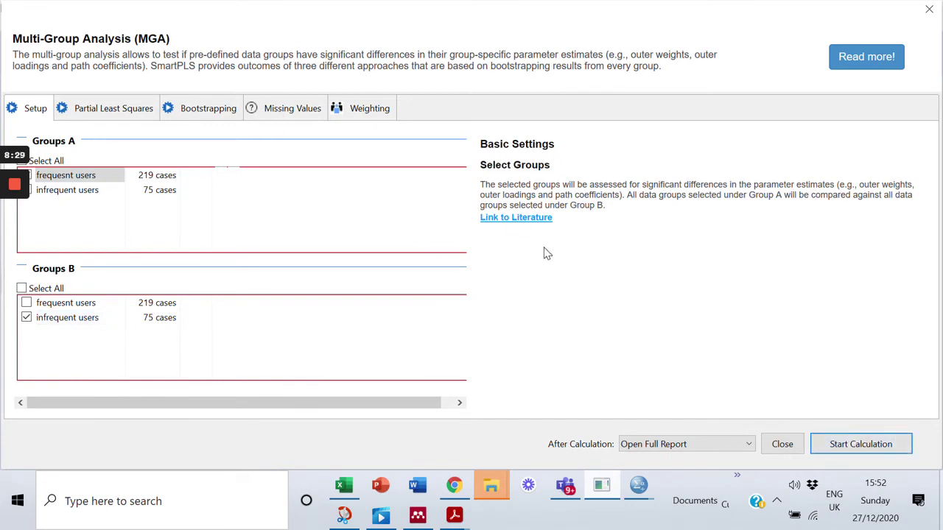
Review the Partial Least Squares and Bootstrapping settings, and run the Multi-Group Analysis comparing frequesnt users with infrequent users
left_click(110, 112)
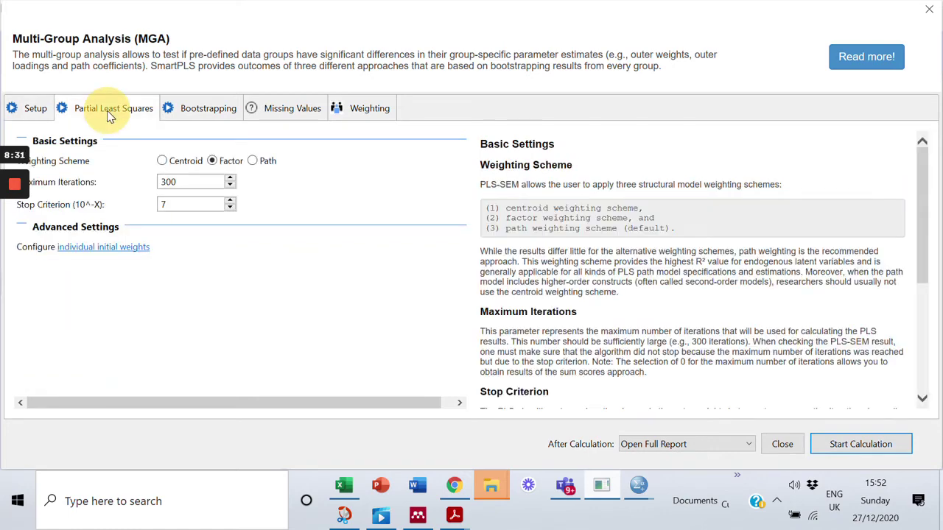
left_click(216, 109)
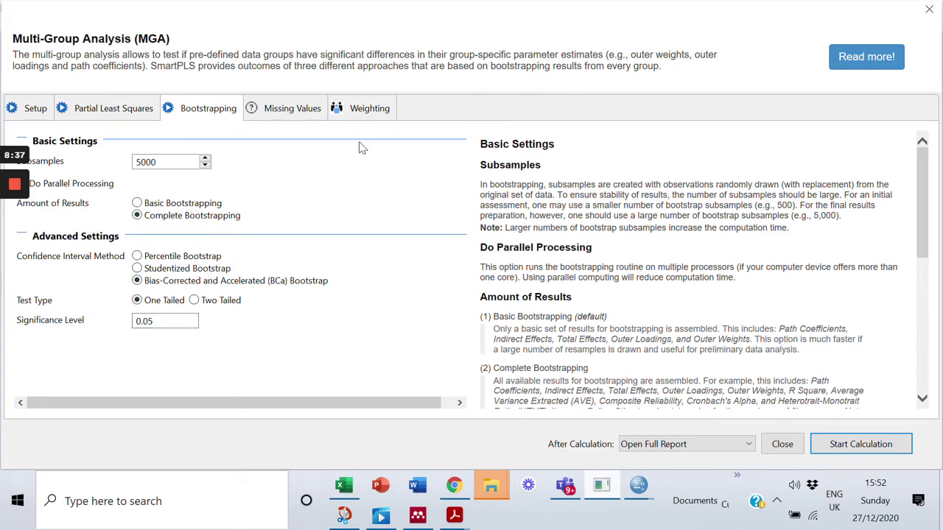
left_click(112, 114)
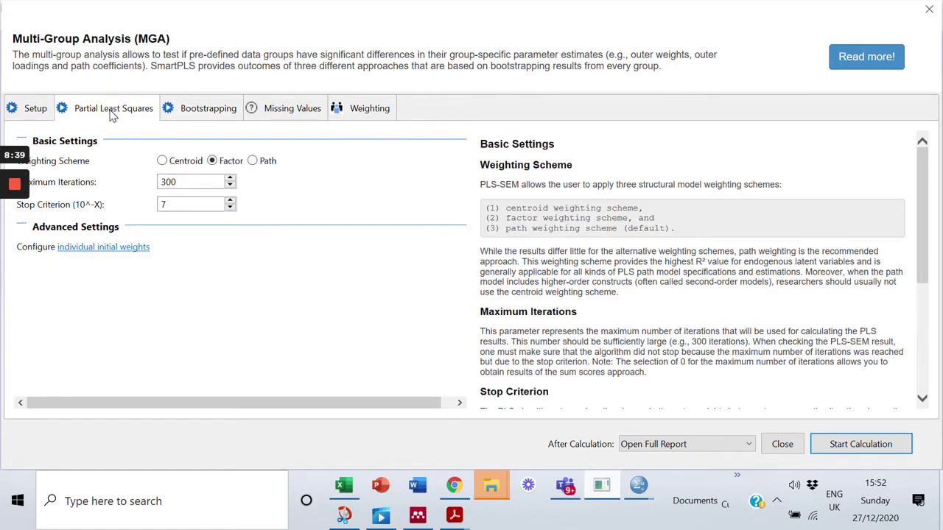
left_click(34, 108)
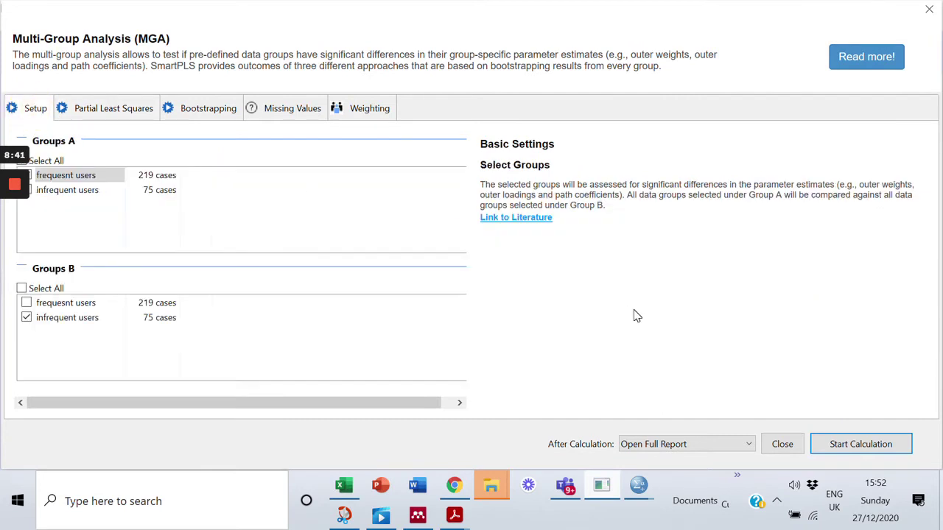
left_click(867, 446)
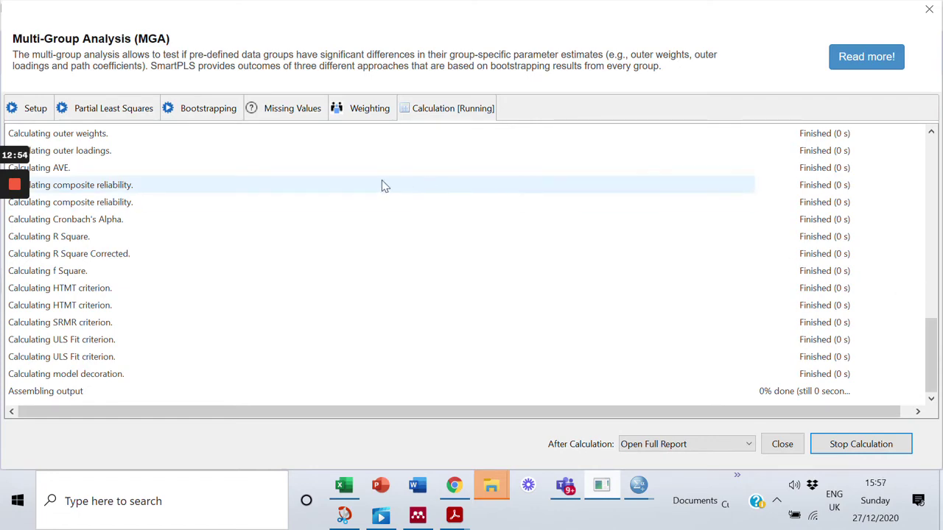
mouse_move(15, 190)
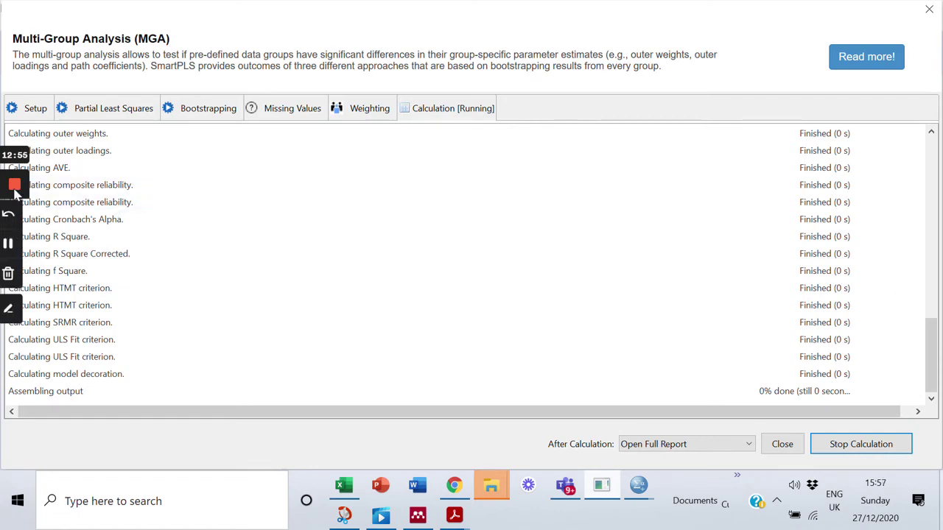
left_click(15, 243)
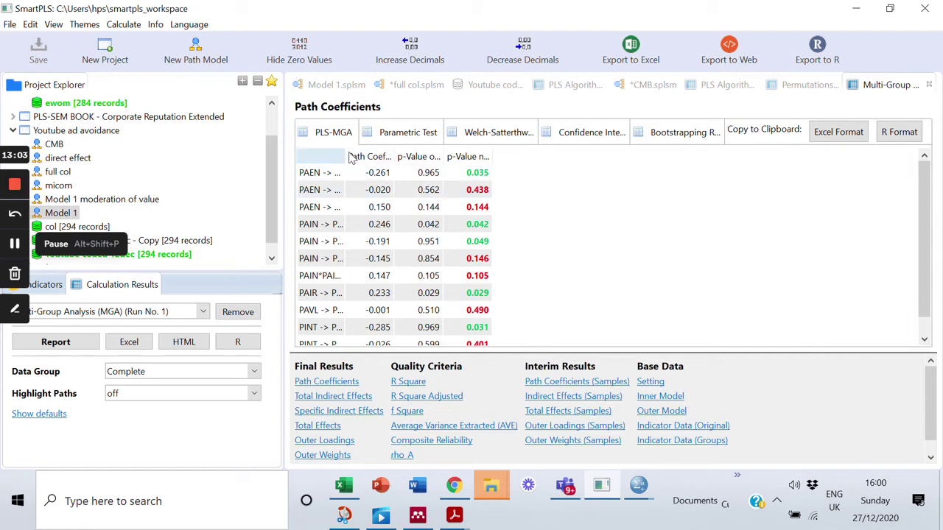
Widen the path name, Path Coefficients-diff and p-Value new columns to examine the PLS-MGA path coefficients
left_click_drag(346, 156, 514, 152)
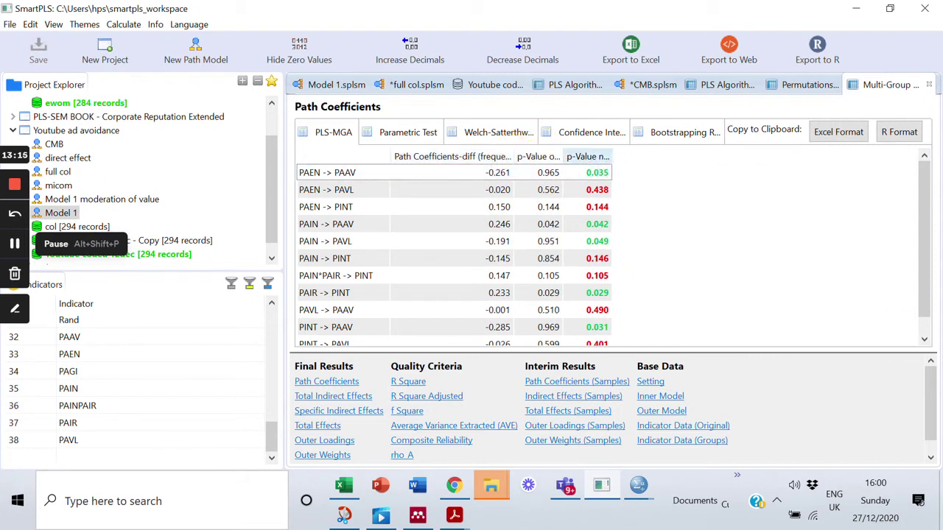
left_click_drag(611, 156, 662, 156)
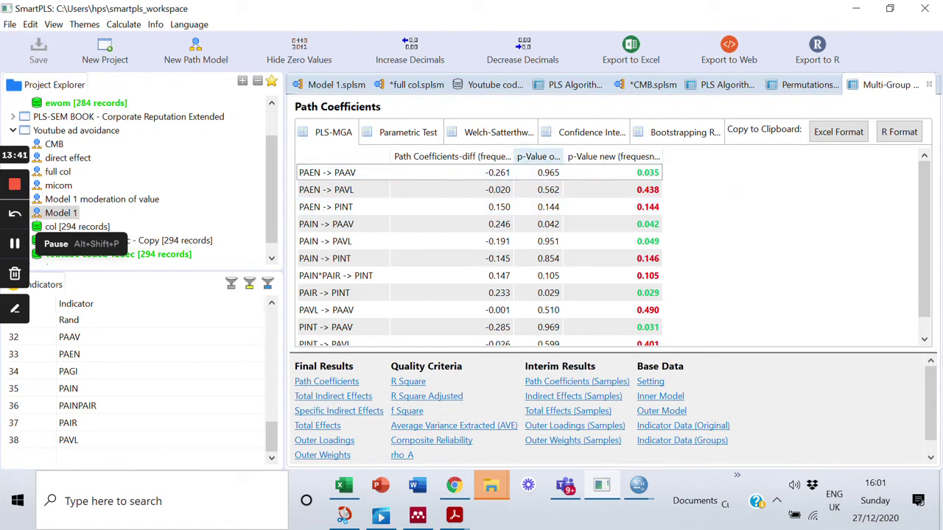
Show the bootstrapping results for the path coefficients and adjust the Original columns' widths to compare both user groups
left_click(665, 136)
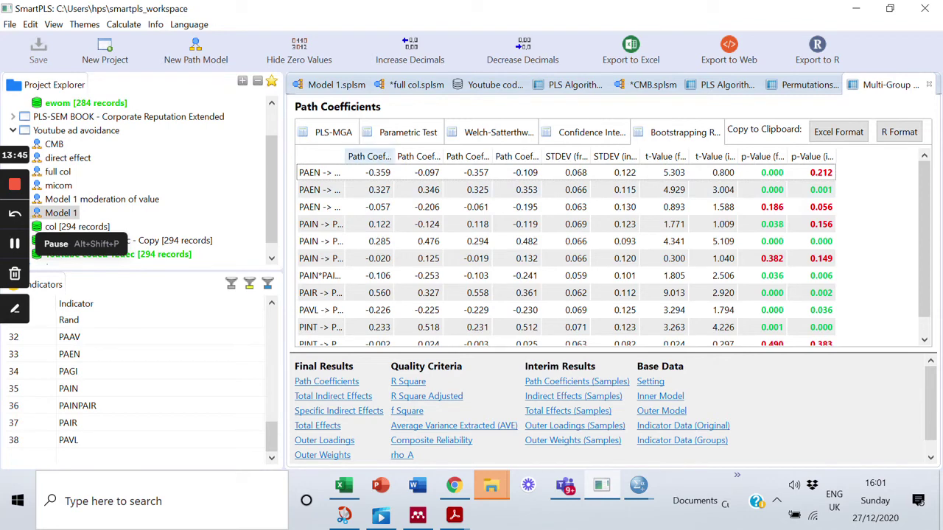
mouse_move(393, 156)
left_mouse_down()
mouse_move(492, 144)
mouse_move(545, 155)
mouse_move(699, 156)
left_mouse_up()
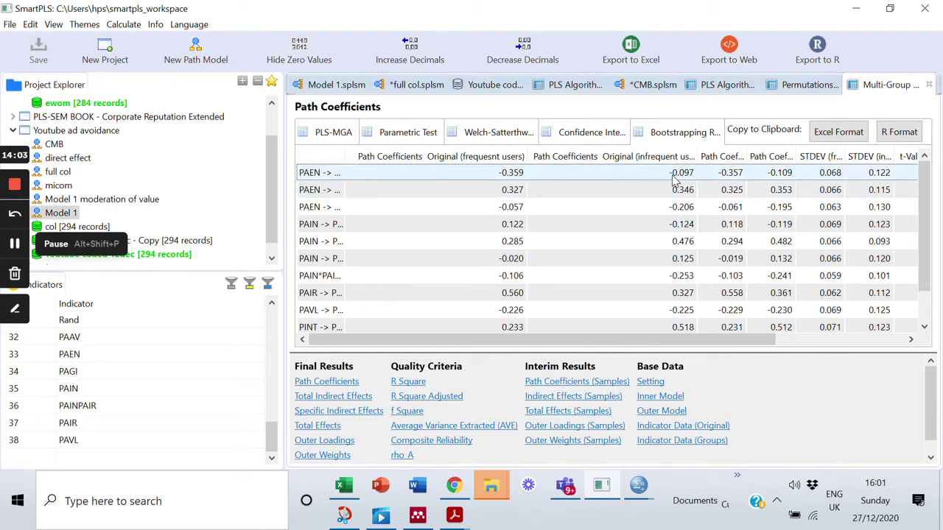
left_click(523, 161)
left_click_drag(531, 160, 379, 157)
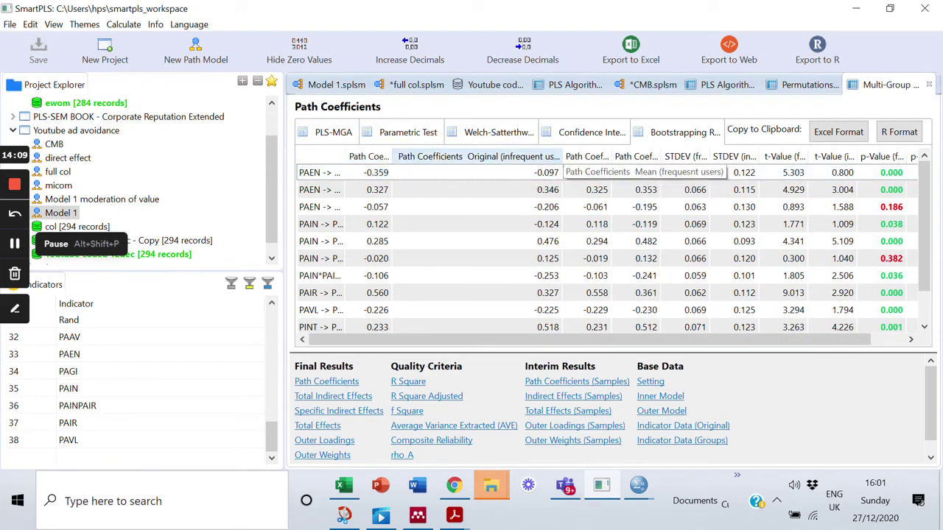
left_click_drag(561, 159, 433, 158)
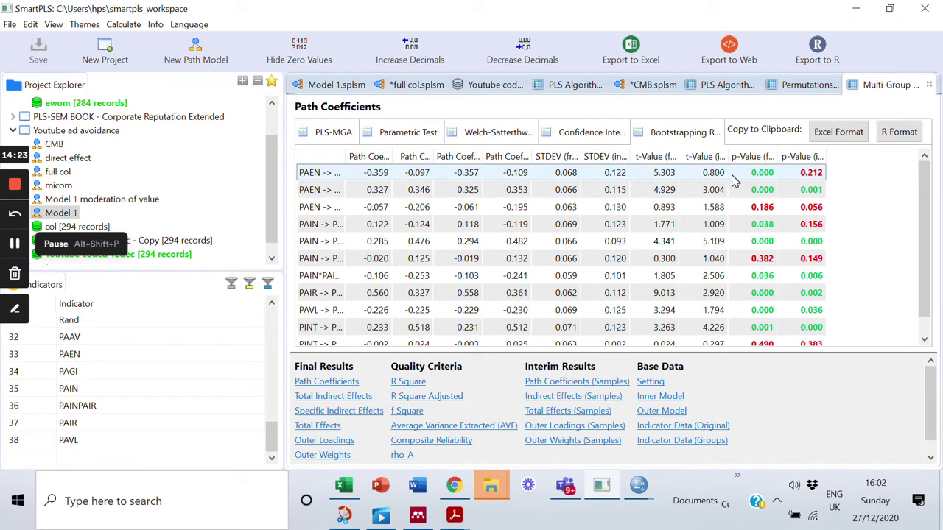
Return to the PLS-MGA path coefficients and examine the new p-values of all paths down to PINT -> PAVL
left_click(335, 135)
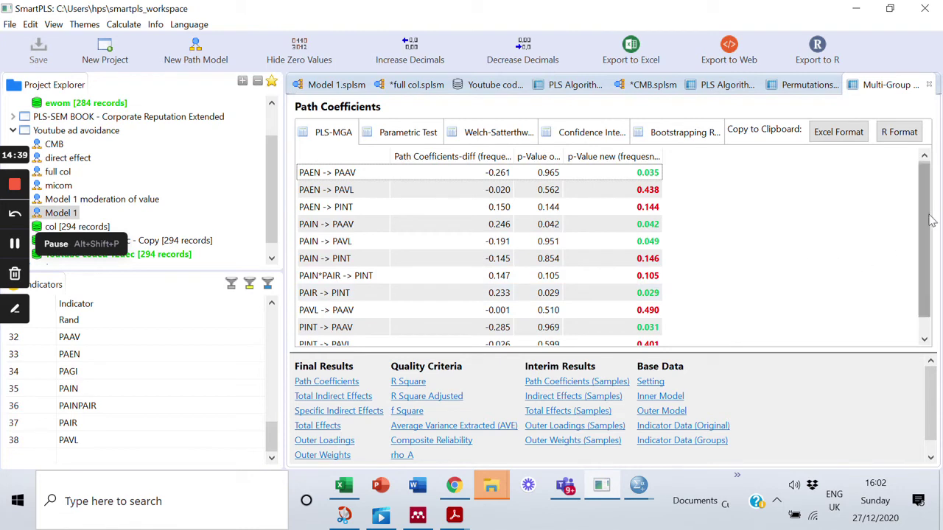
left_click_drag(924, 225, 925, 248)
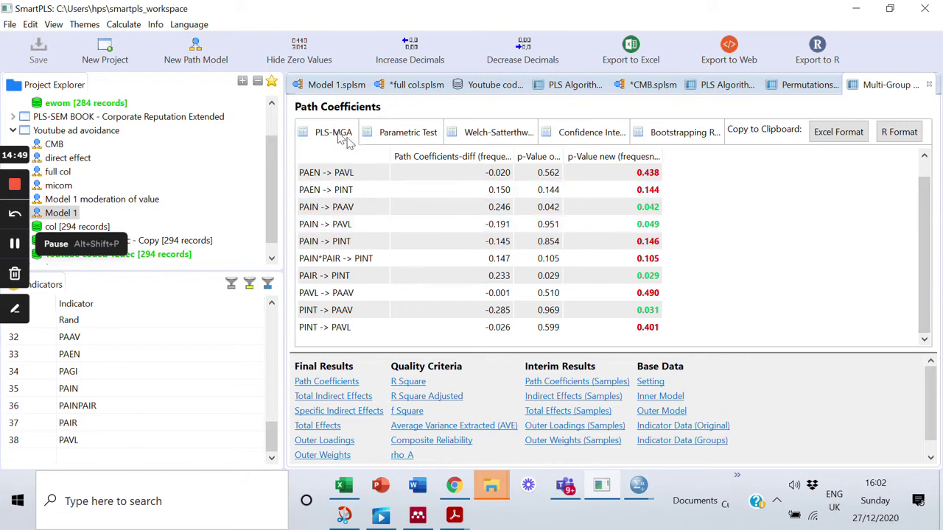
Show the PLS-MGA Specific Indirect Effects and widen the path name column to examine all mediation paths
left_click(339, 412)
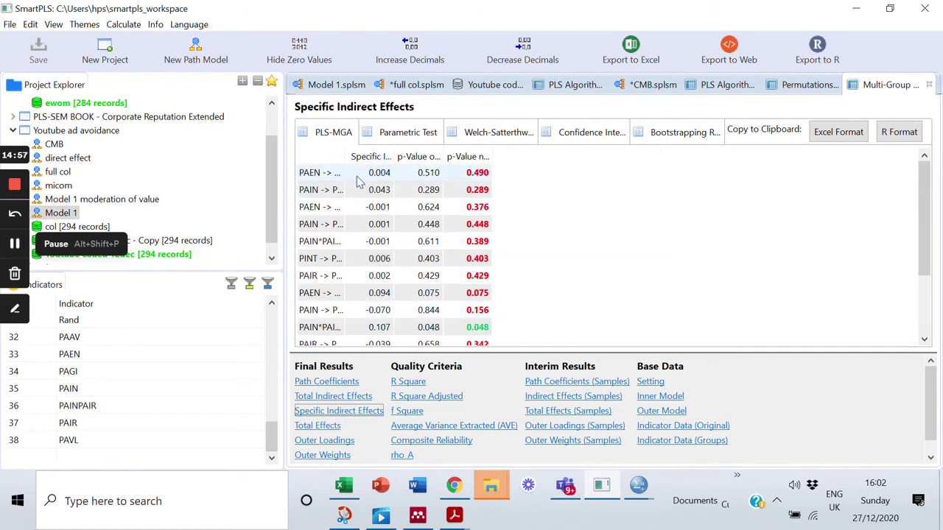
left_click_drag(347, 156, 402, 157)
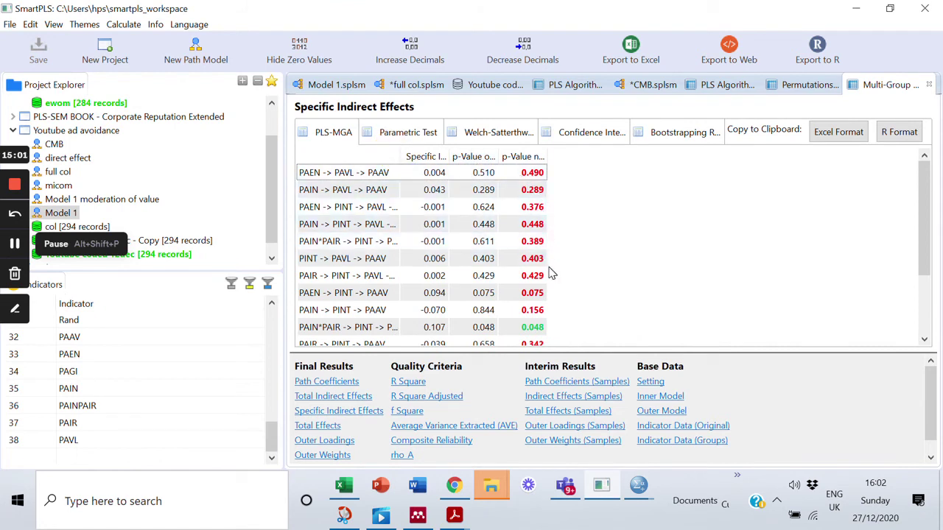
left_click_drag(922, 215, 927, 271)
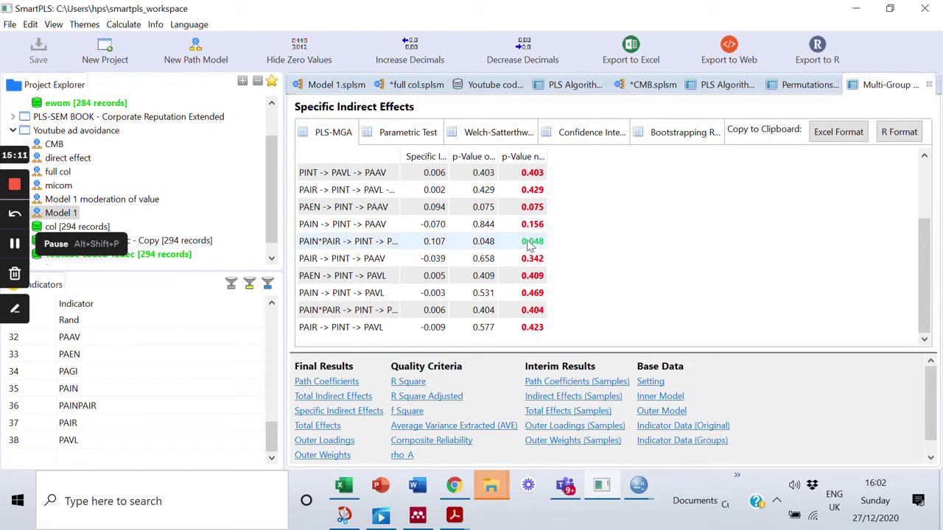
left_click_drag(402, 156, 471, 156)
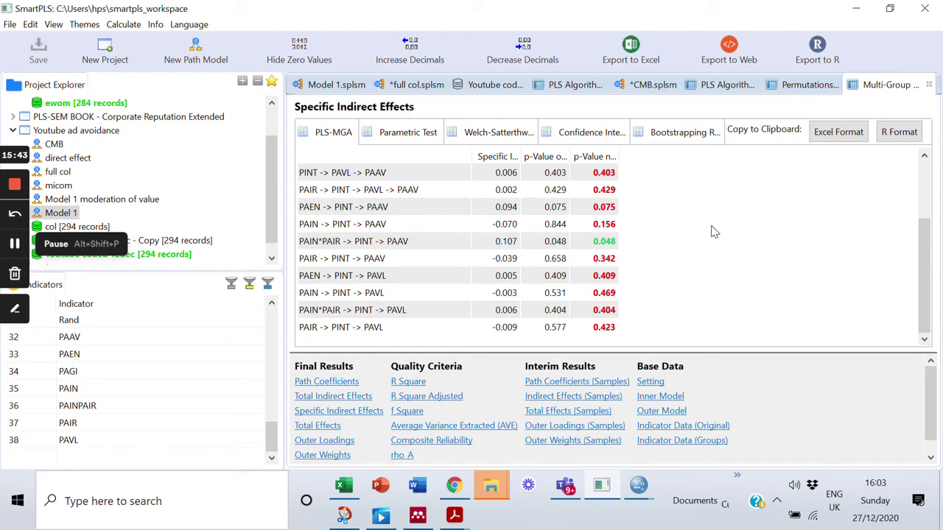
Show the bootstrapping results for the specific indirect effects and widen the path name column to read the paths
left_click(683, 140)
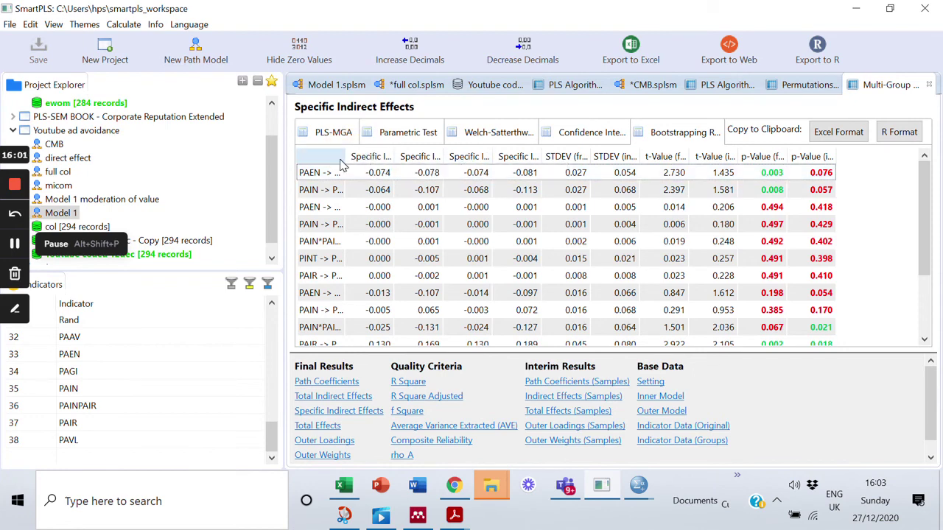
left_click_drag(346, 158, 413, 157)
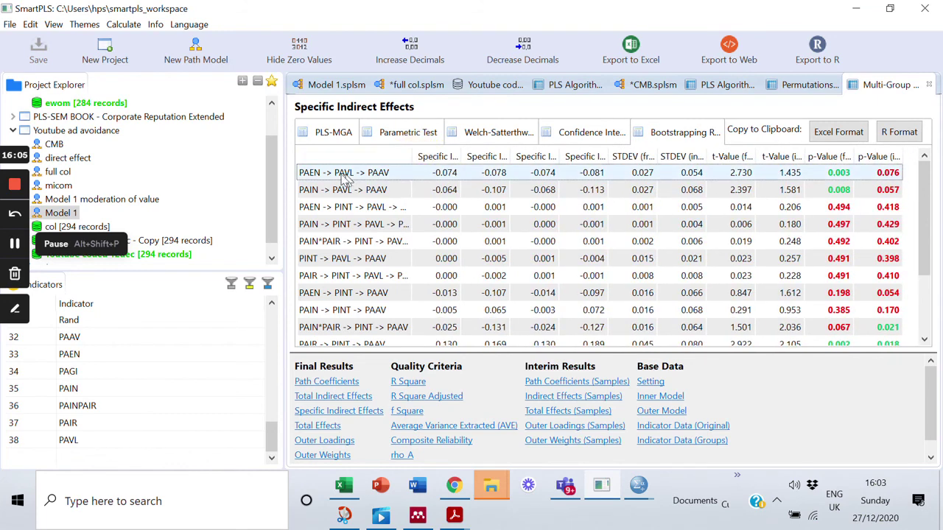